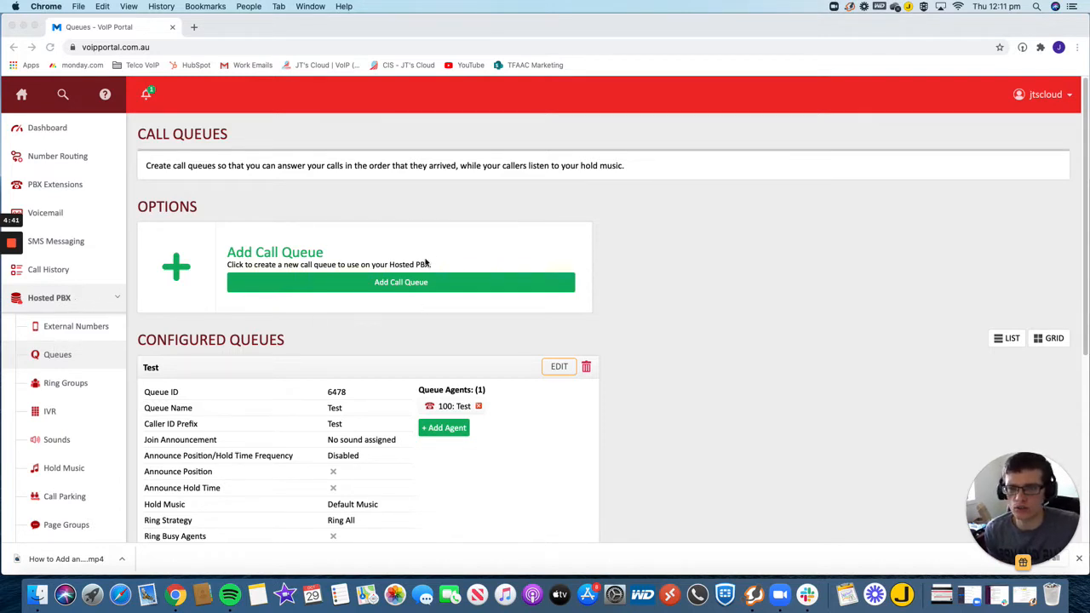
- Start a new call queue named "Test 2" with the caller ID prefix "TEST"
{"action": "left_click", "coordinate": [406, 288]}
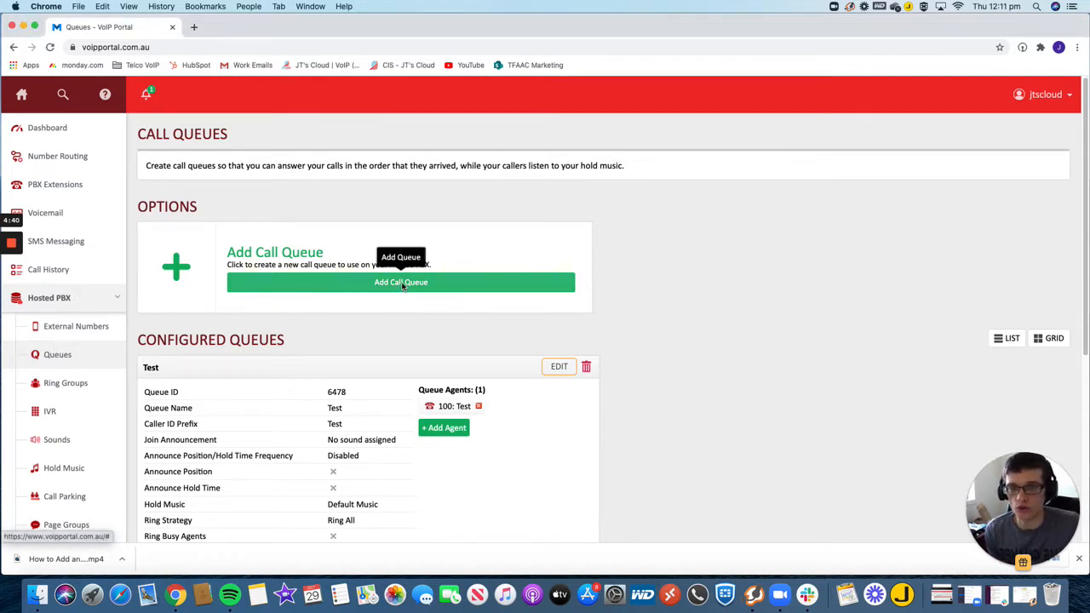
{"action": "left_click", "coordinate": [406, 288]}
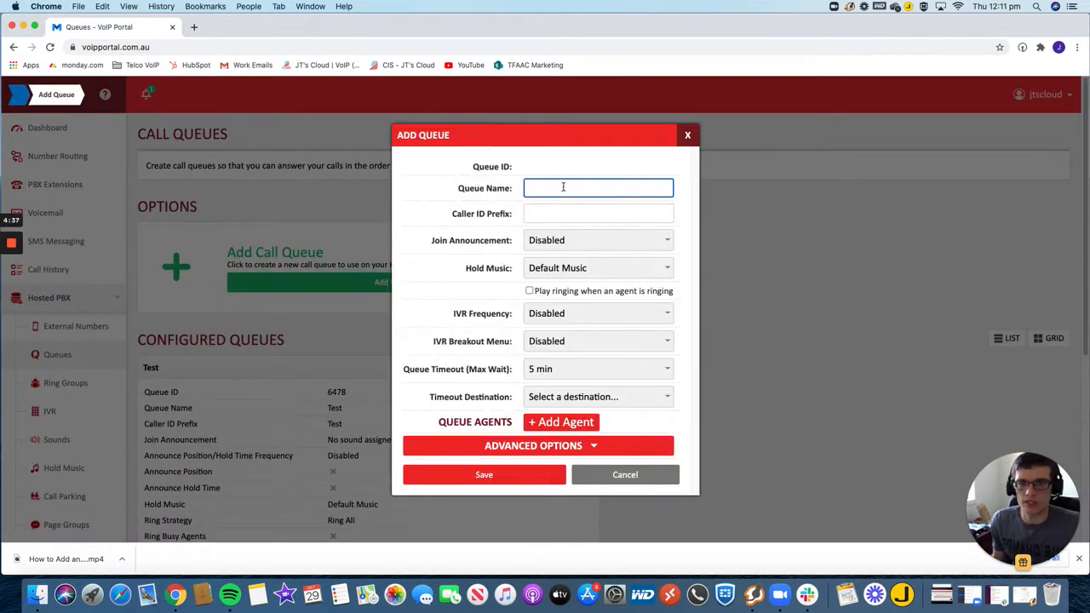
{"action": "type", "text": "T"}
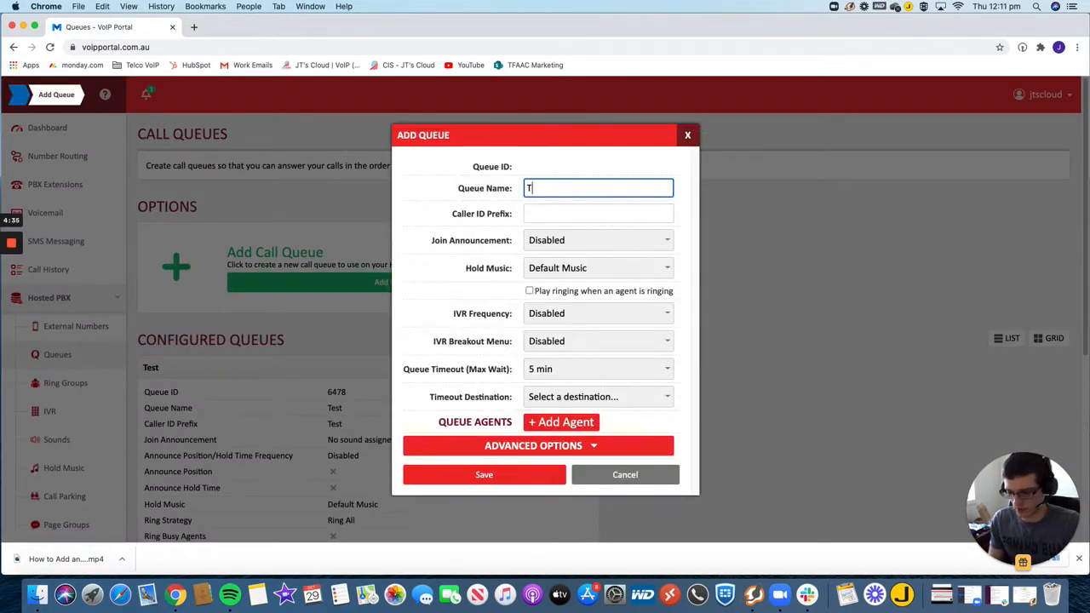
{"action": "type", "text": "est 2"}
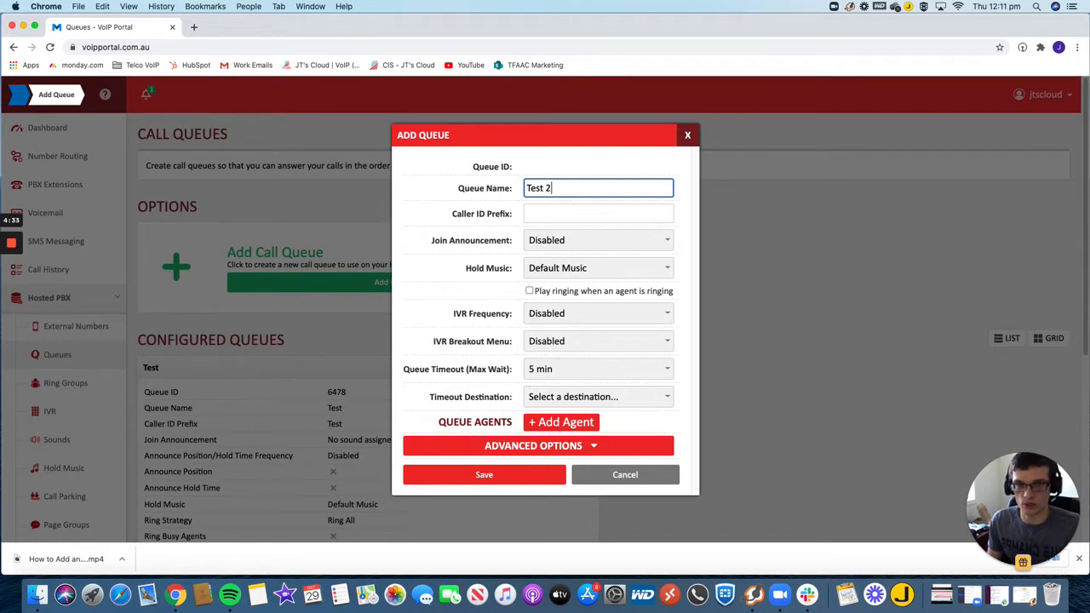
{"action": "left_click", "coordinate": [554, 213]}
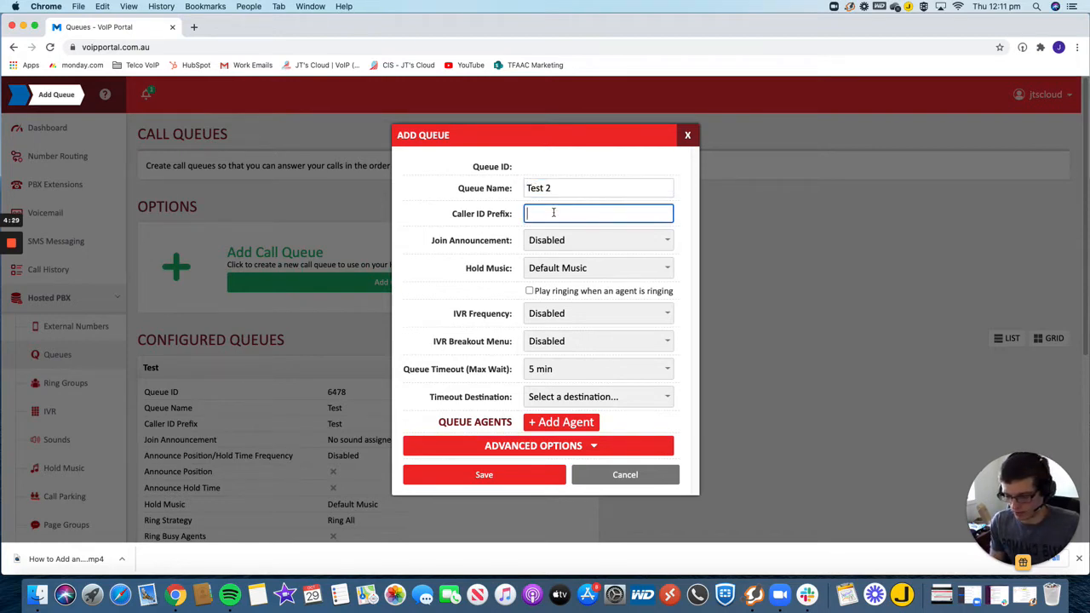
{"action": "type", "text": "TEST"}
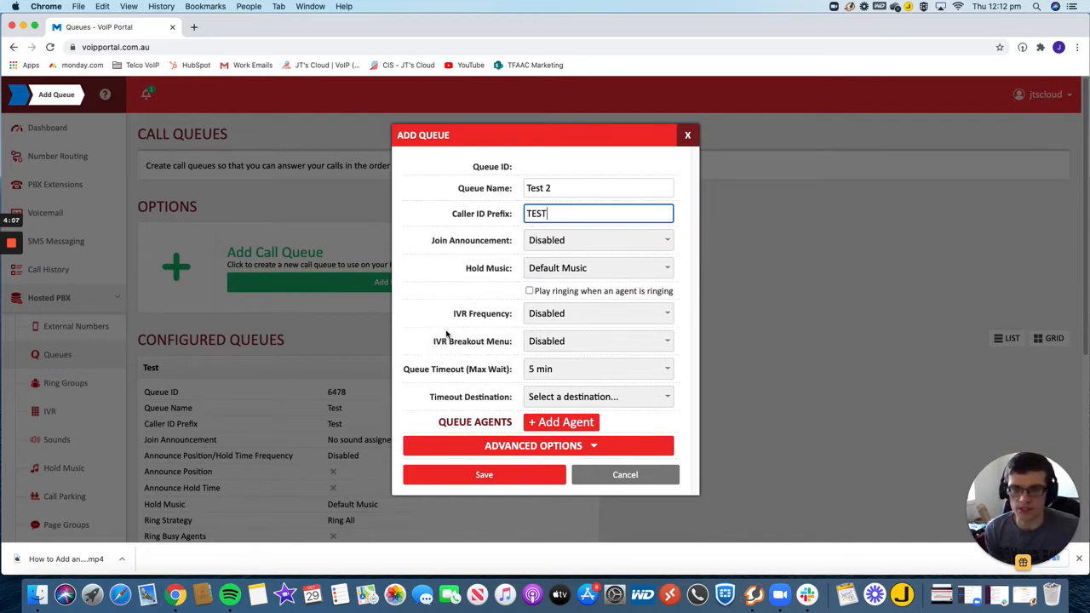
- Review the choices offered for the new queue's IVR frequency and IVR breakout menu
{"action": "left_click", "coordinate": [565, 316]}
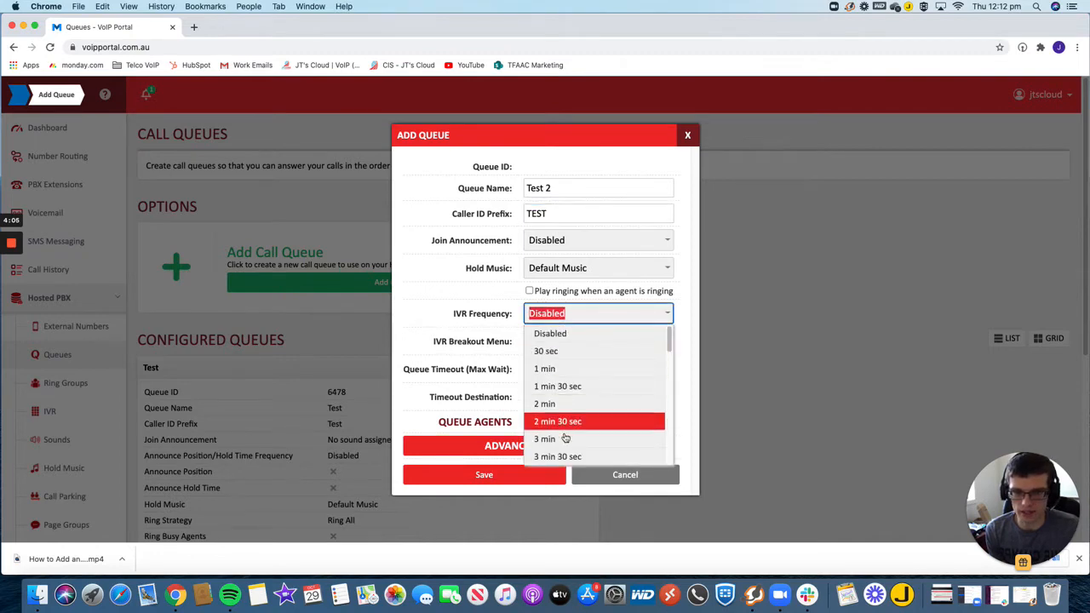
{"action": "left_click", "coordinate": [453, 315]}
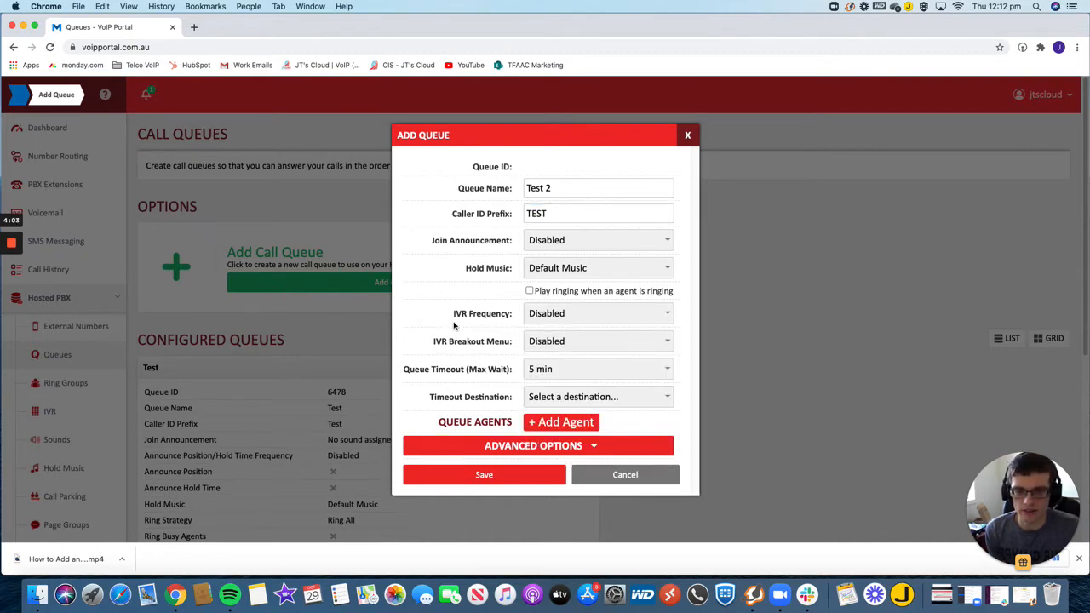
{"action": "left_click", "coordinate": [572, 342]}
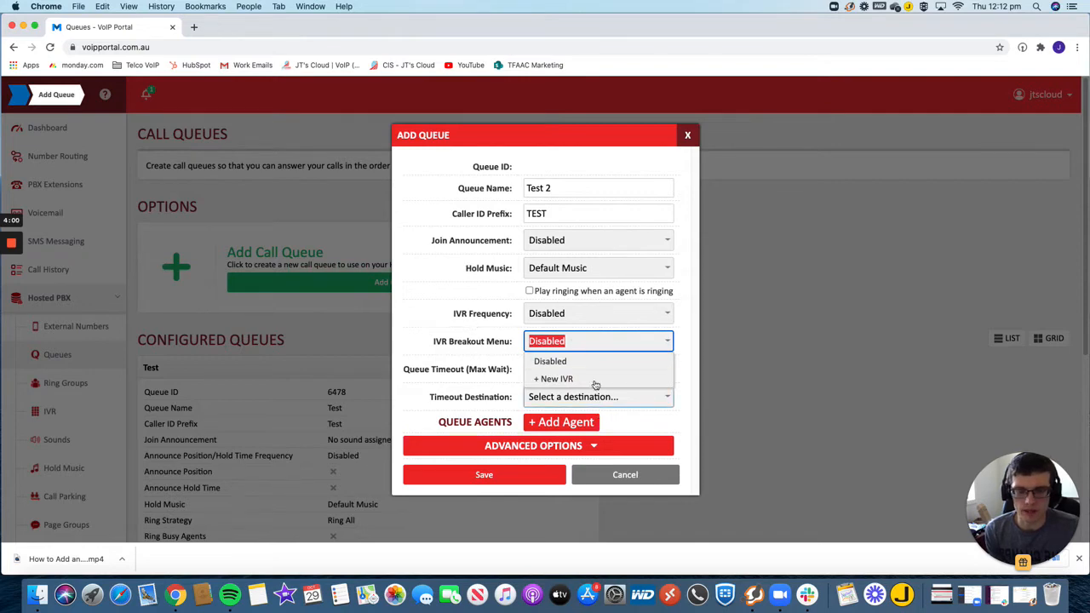
{"action": "left_click", "coordinate": [485, 326]}
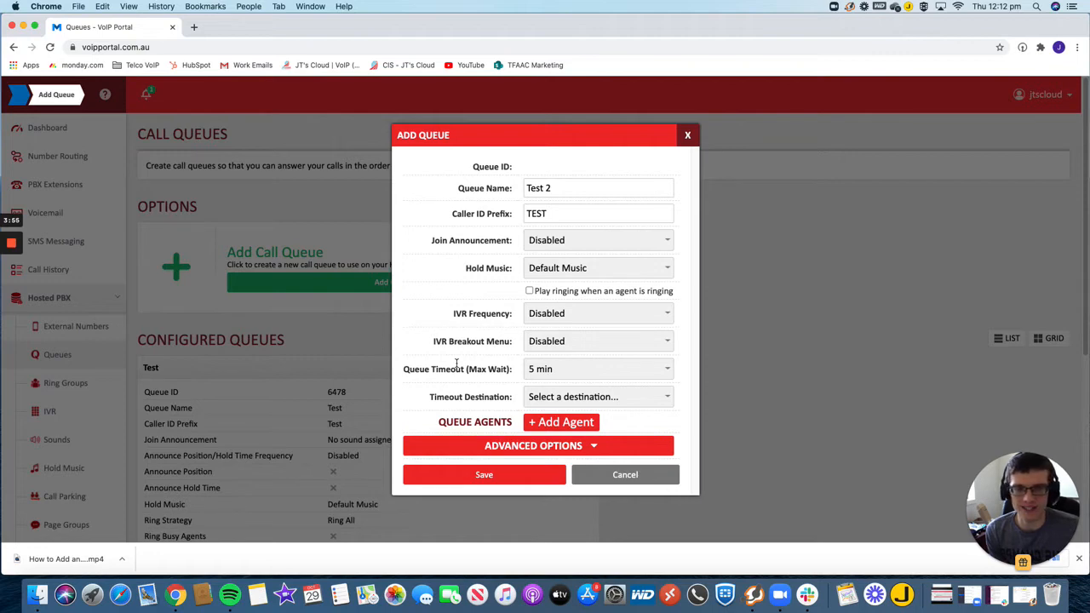
- Set the queue timeout to 5 min and the timeout destination to the Busy VM voice mailbox
{"action": "left_click", "coordinate": [596, 368]}
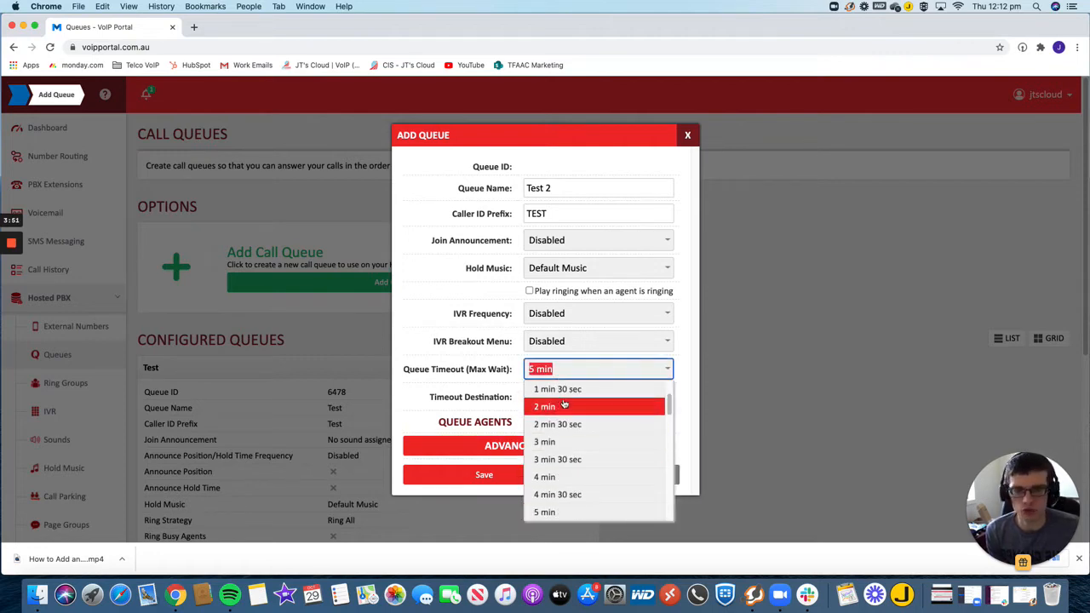
{"action": "left_click", "coordinate": [575, 514]}
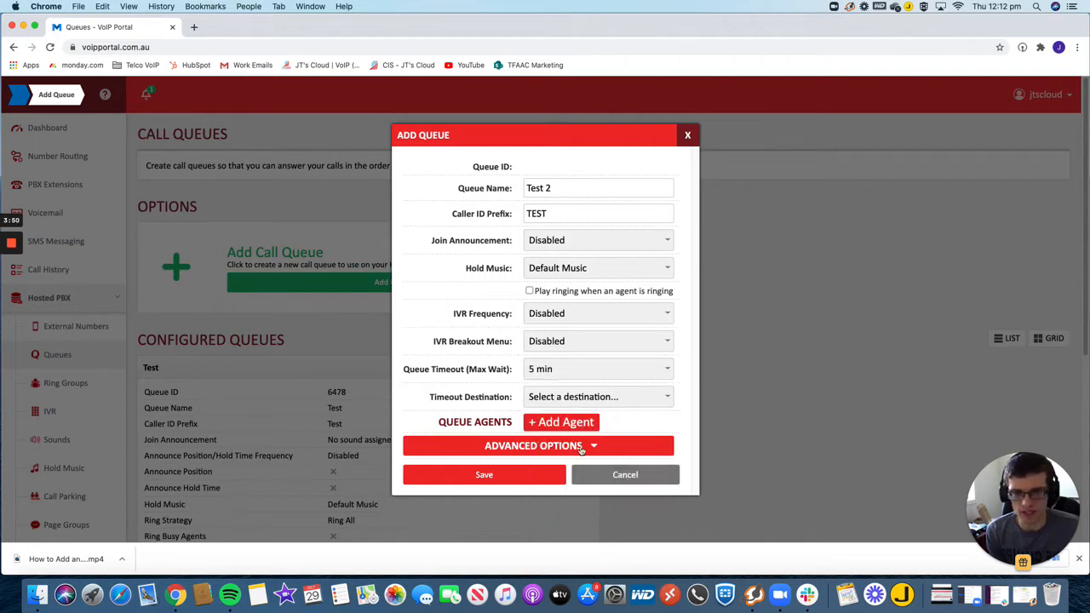
{"action": "left_click", "coordinate": [545, 398]}
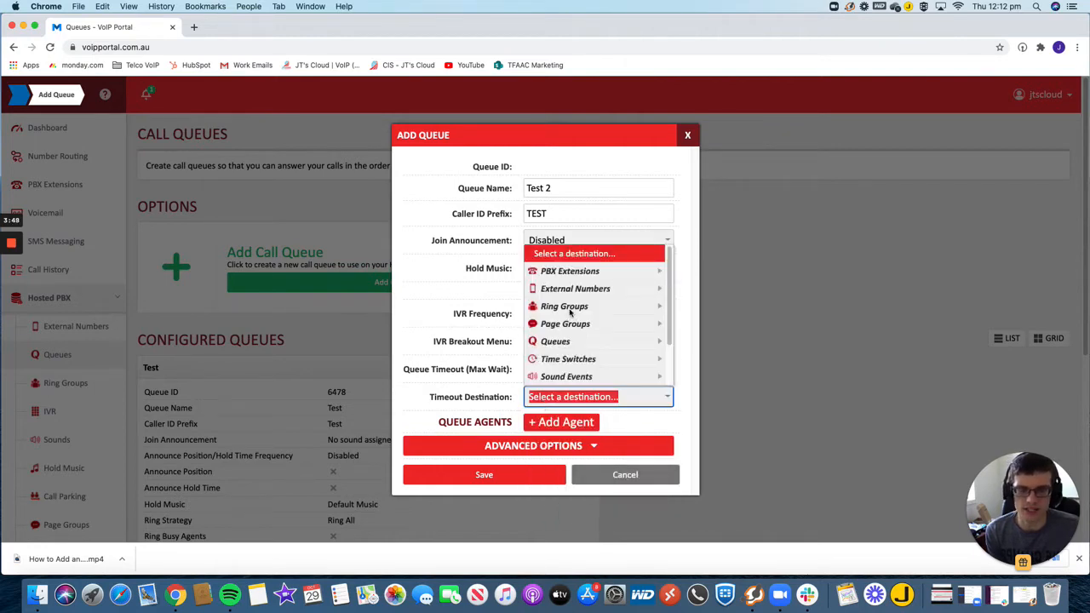
{"action": "scroll", "coordinate": [581, 365], "scroll_direction": "down", "scroll_amount": 2}
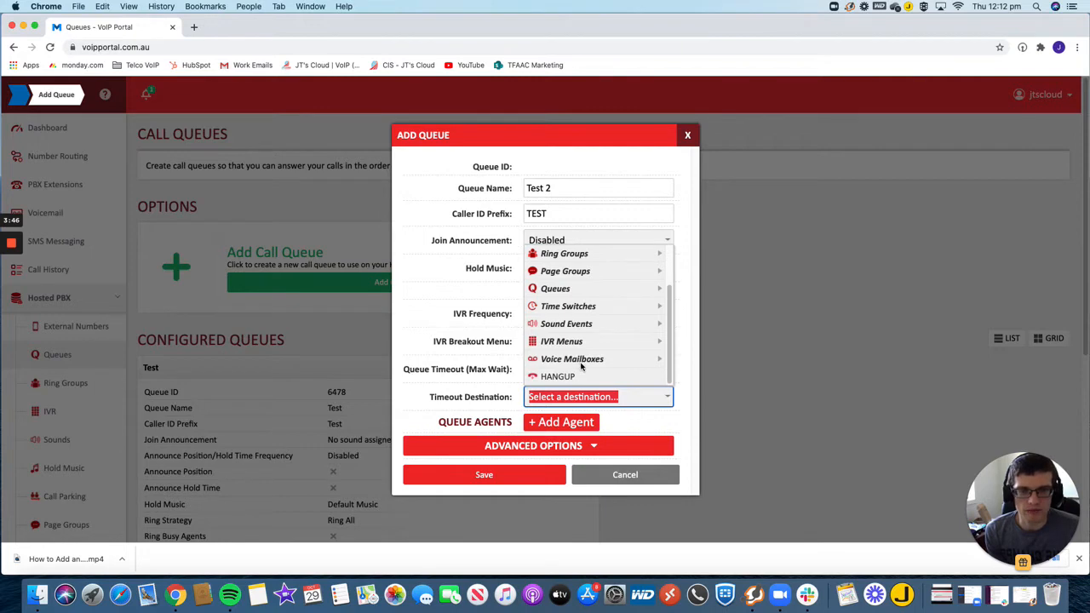
{"action": "left_click", "coordinate": [584, 361]}
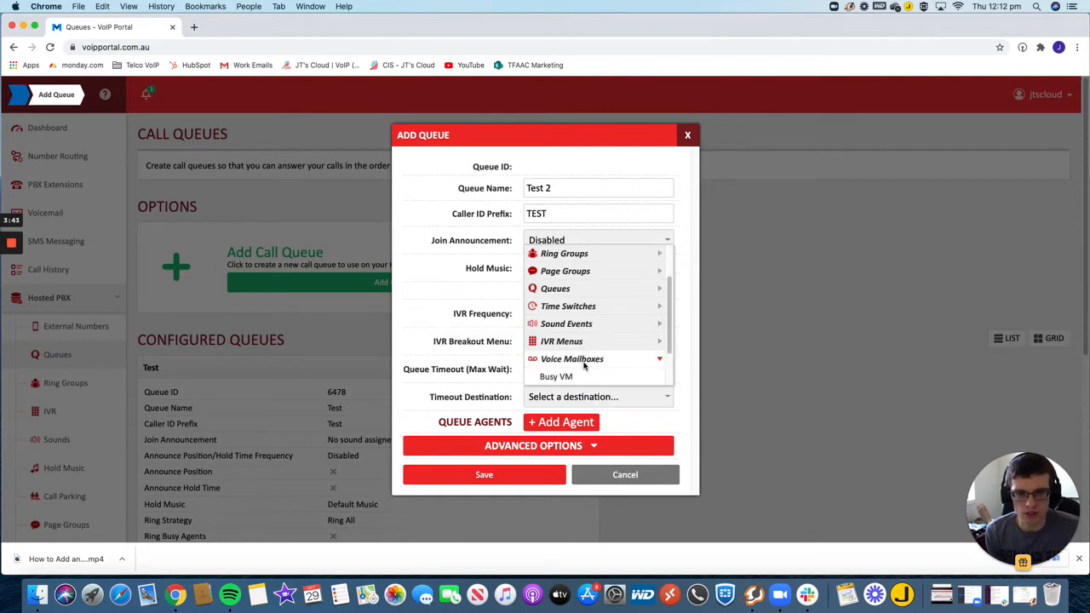
{"action": "left_click", "coordinate": [584, 376]}
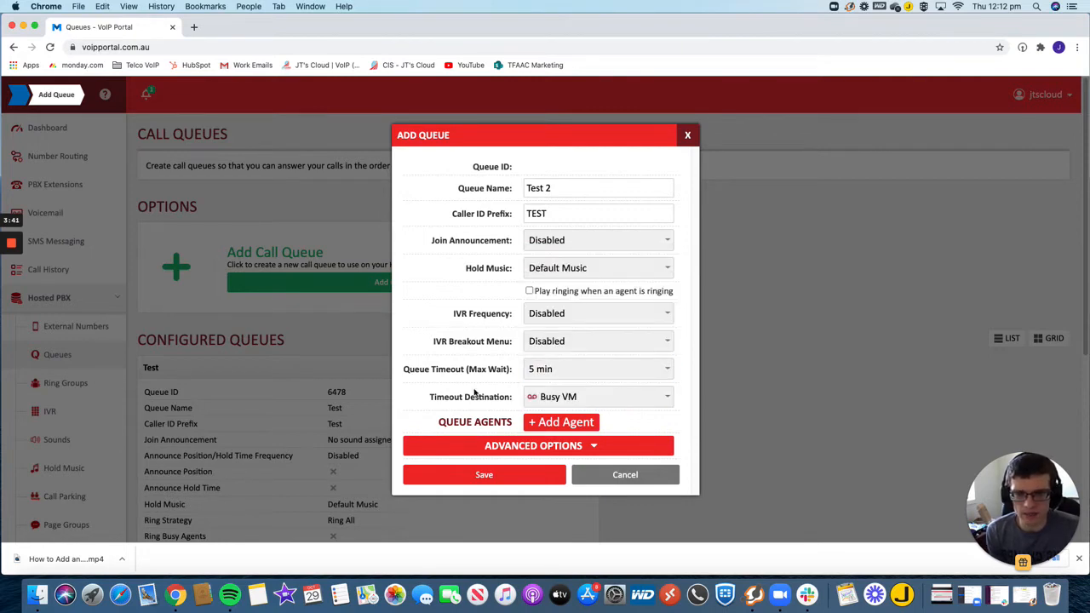
- Expand the queue's advanced options and set the agents unreachable destination to the Busy VM voice mailbox
{"action": "left_click", "coordinate": [535, 447]}
{"action": "scroll", "coordinate": [475, 381], "scroll_direction": "down", "scroll_amount": 3}
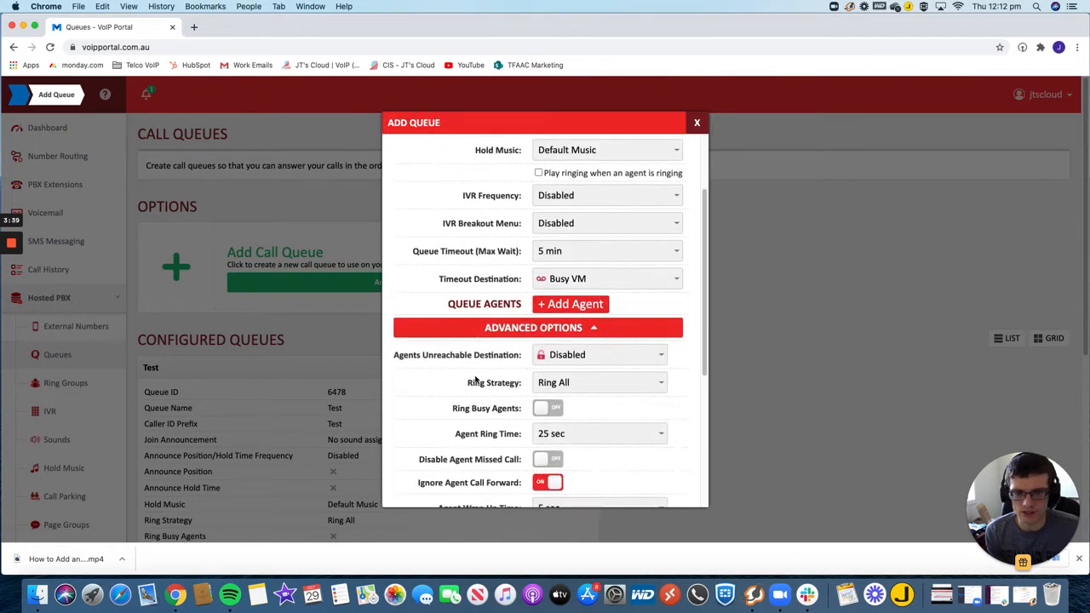
{"action": "scroll", "coordinate": [475, 380], "scroll_direction": "down", "scroll_amount": 3}
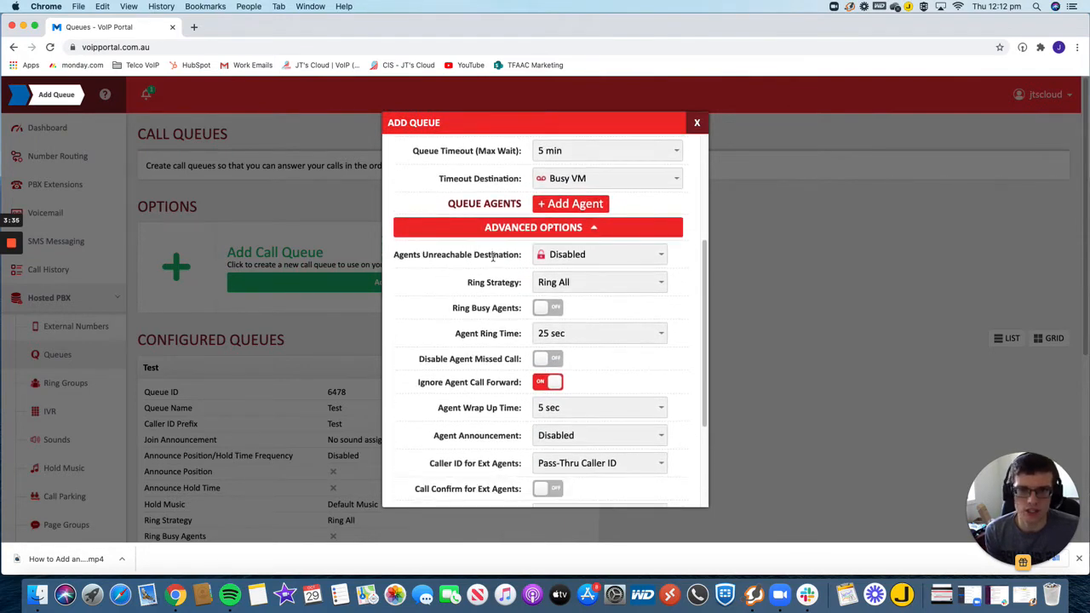
{"action": "left_click", "coordinate": [593, 255]}
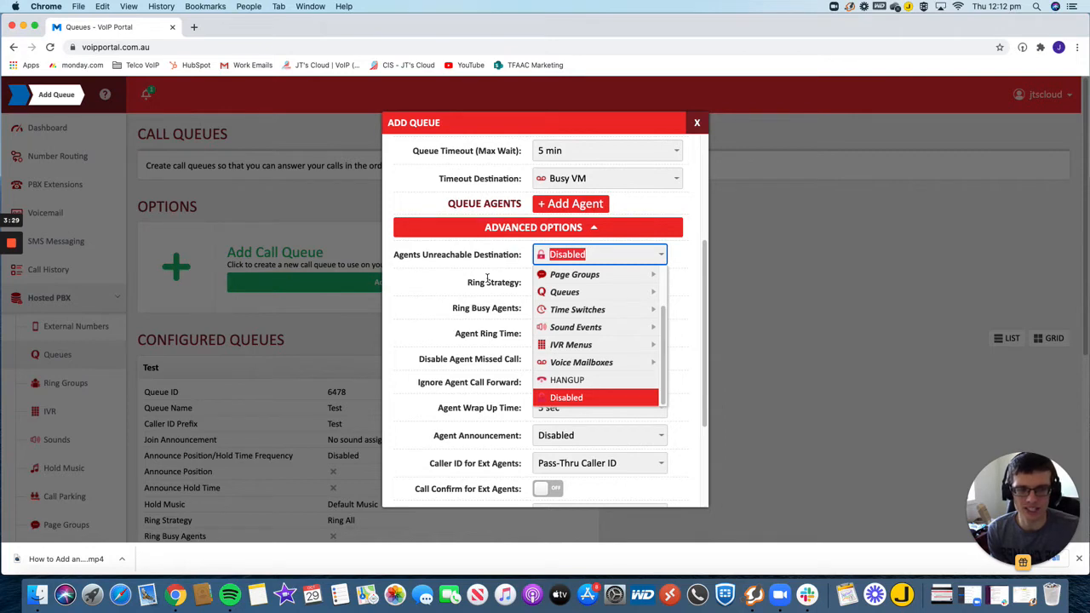
{"action": "left_click", "coordinate": [581, 362]}
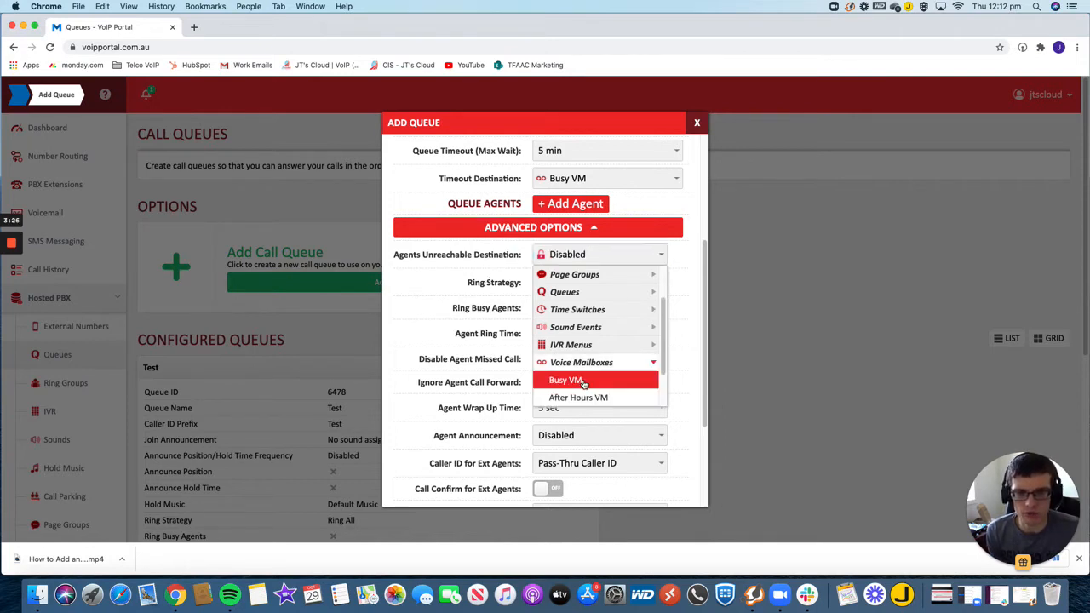
{"action": "left_click", "coordinate": [584, 381]}
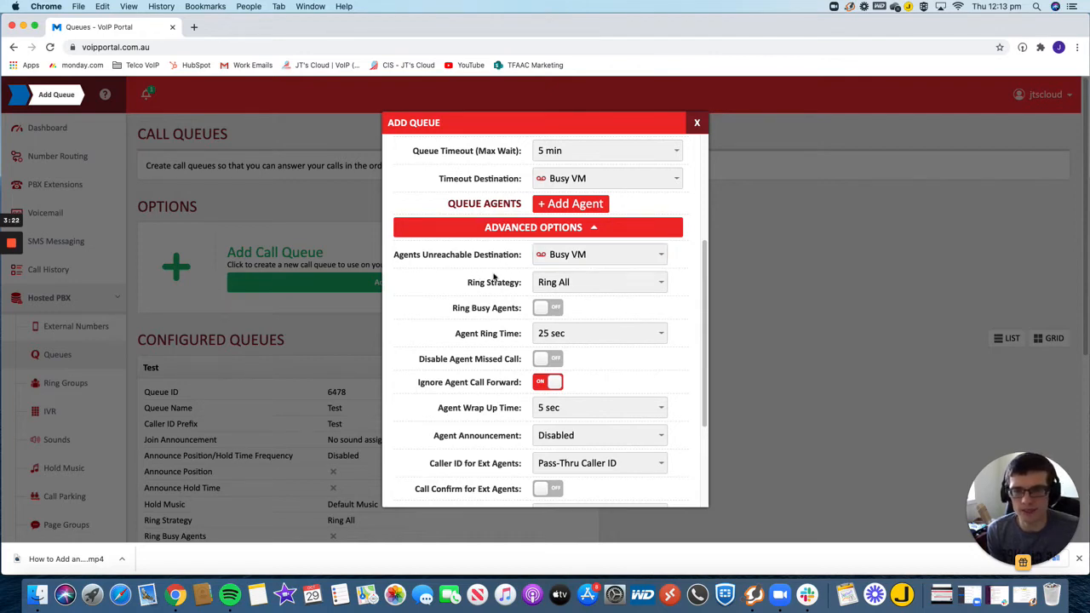
- Review the available choices for the queue's ring strategy, agent ring time and agent wrap-up time
{"action": "left_click", "coordinate": [565, 282]}
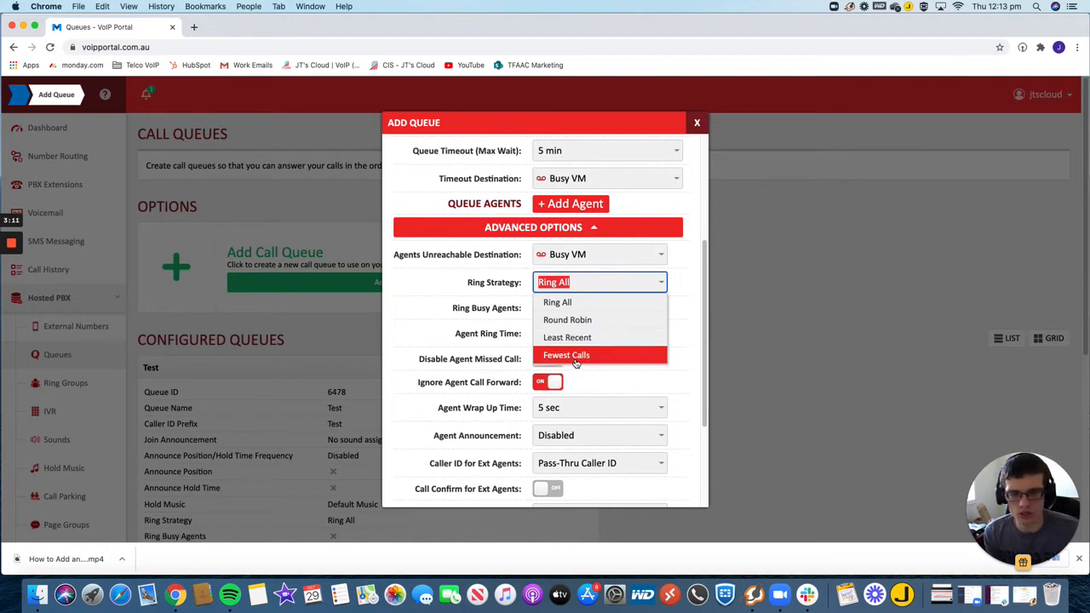
{"action": "left_click", "coordinate": [448, 282]}
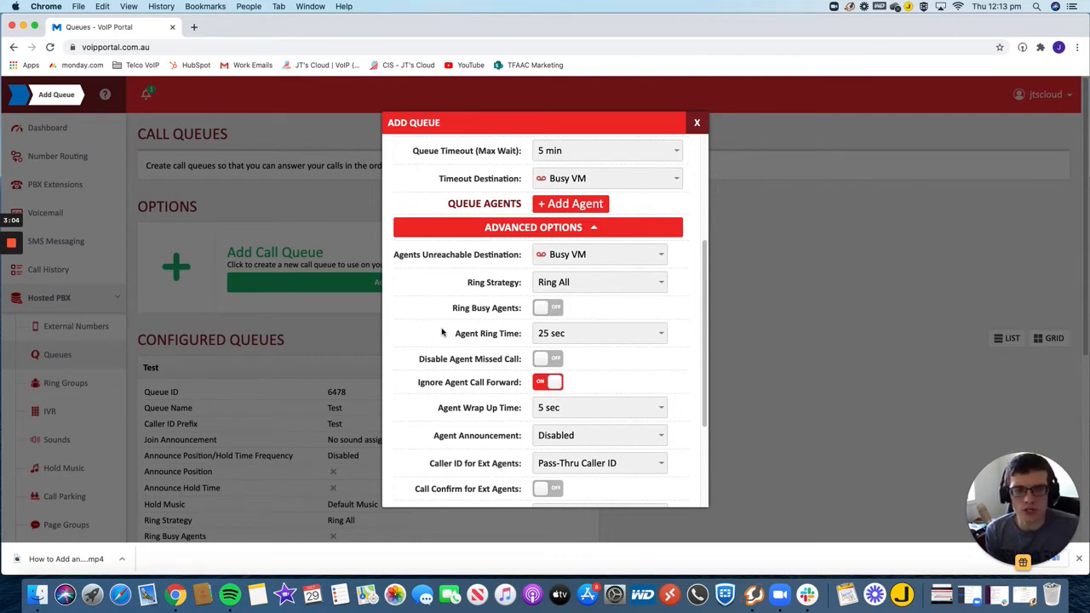
{"action": "scroll", "coordinate": [442, 332], "scroll_direction": "down", "scroll_amount": 1}
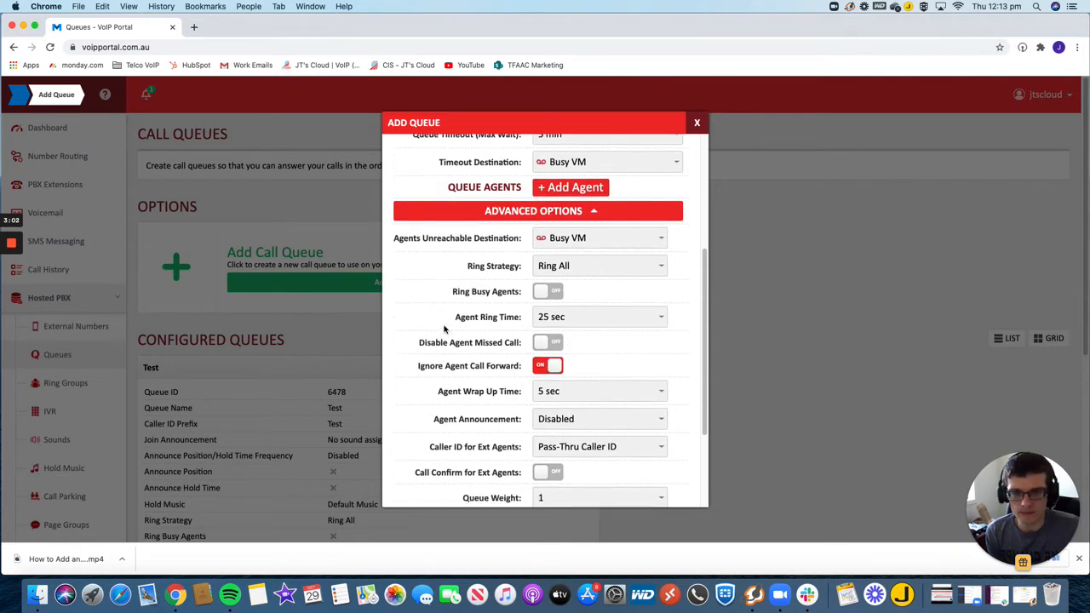
{"action": "left_click", "coordinate": [562, 316]}
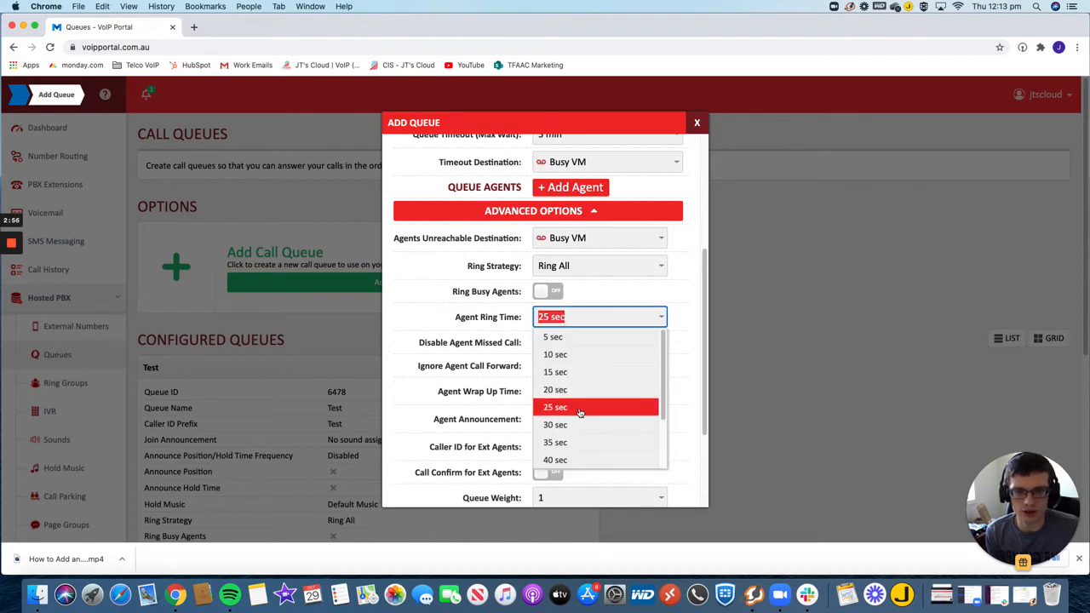
{"action": "left_click", "coordinate": [452, 317]}
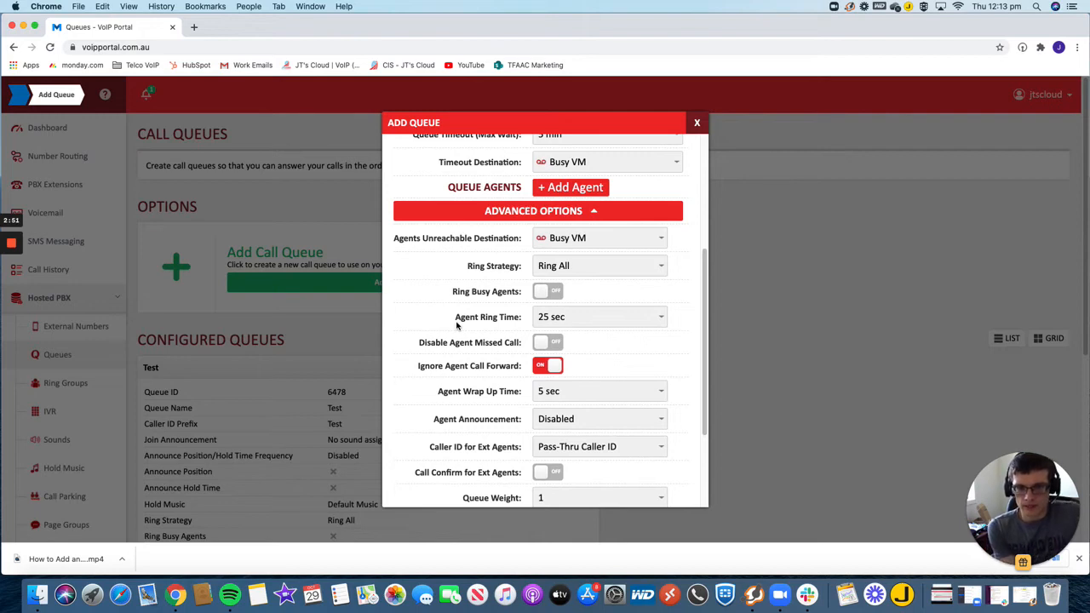
{"action": "scroll", "coordinate": [456, 364], "scroll_direction": "down", "scroll_amount": 2}
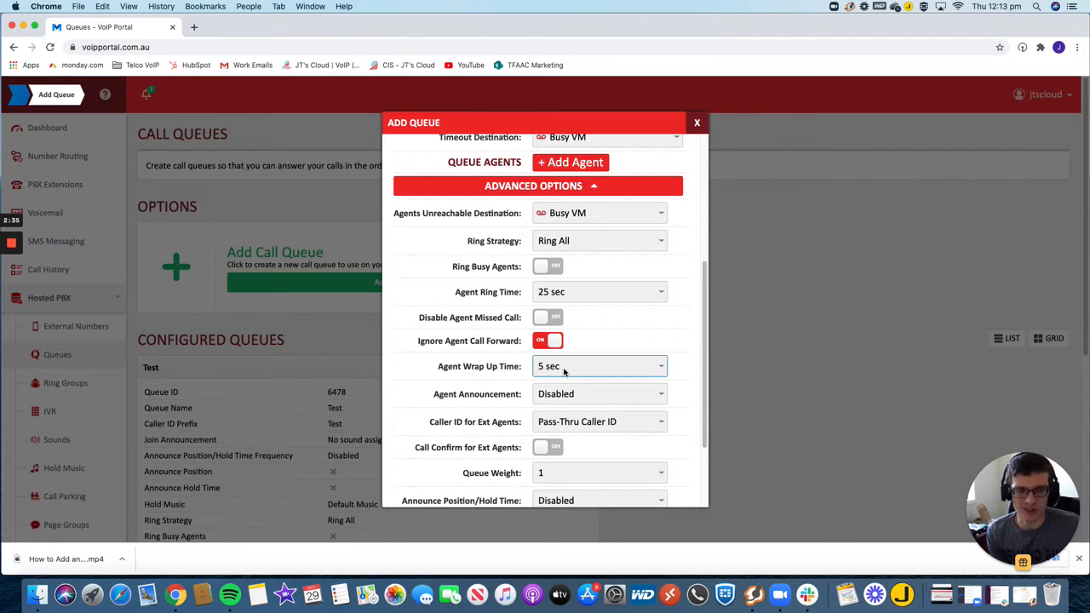
{"action": "left_click", "coordinate": [564, 368]}
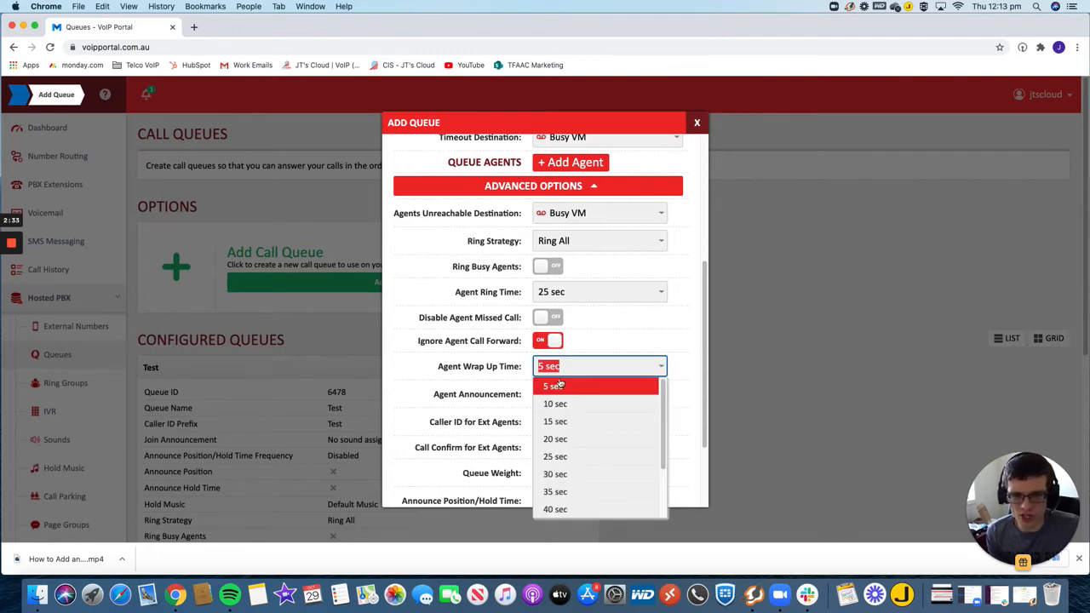
{"action": "left_click", "coordinate": [429, 372]}
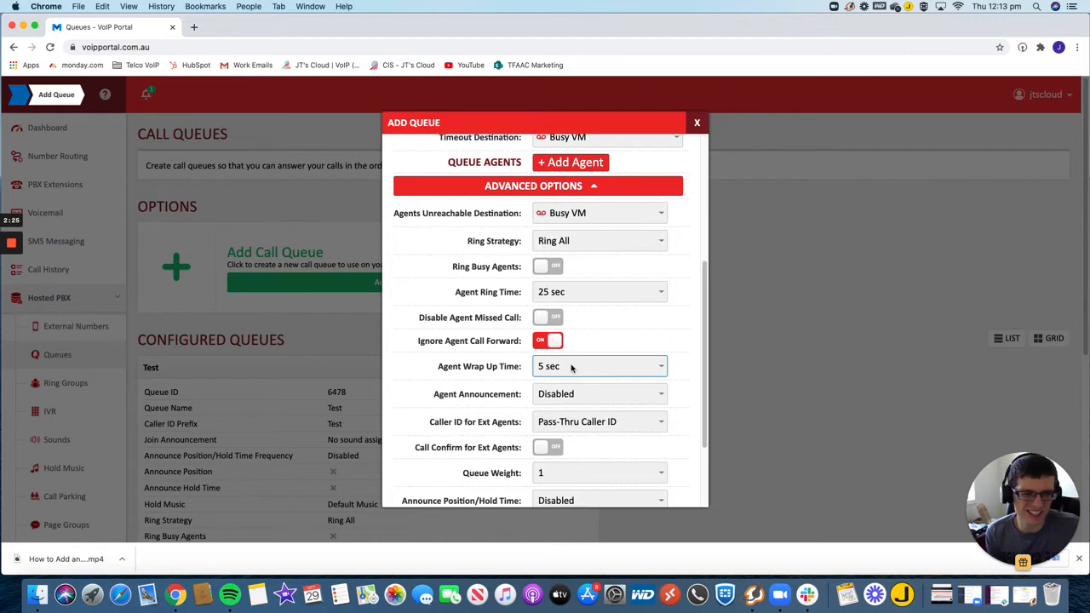
- Examine the agent announcement, external-agent caller ID and call confirm settings, and the choices for queue weight
{"action": "scroll", "coordinate": [443, 382], "scroll_direction": "down", "scroll_amount": 1}
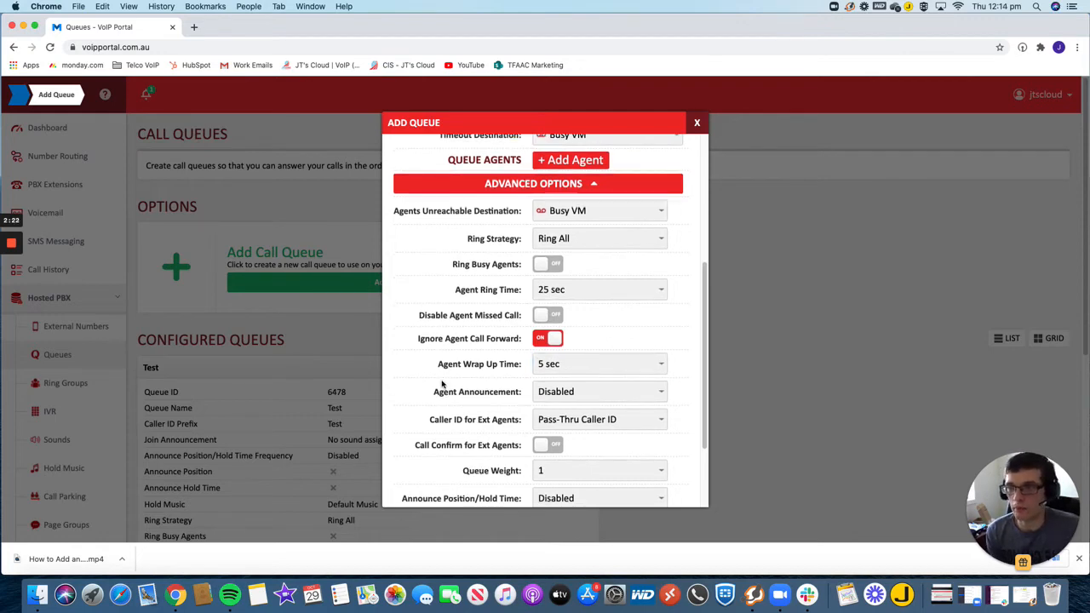
{"action": "scroll", "coordinate": [442, 385], "scroll_direction": "down", "scroll_amount": 2}
{"action": "scroll", "coordinate": [440, 387], "scroll_direction": "down", "scroll_amount": 1}
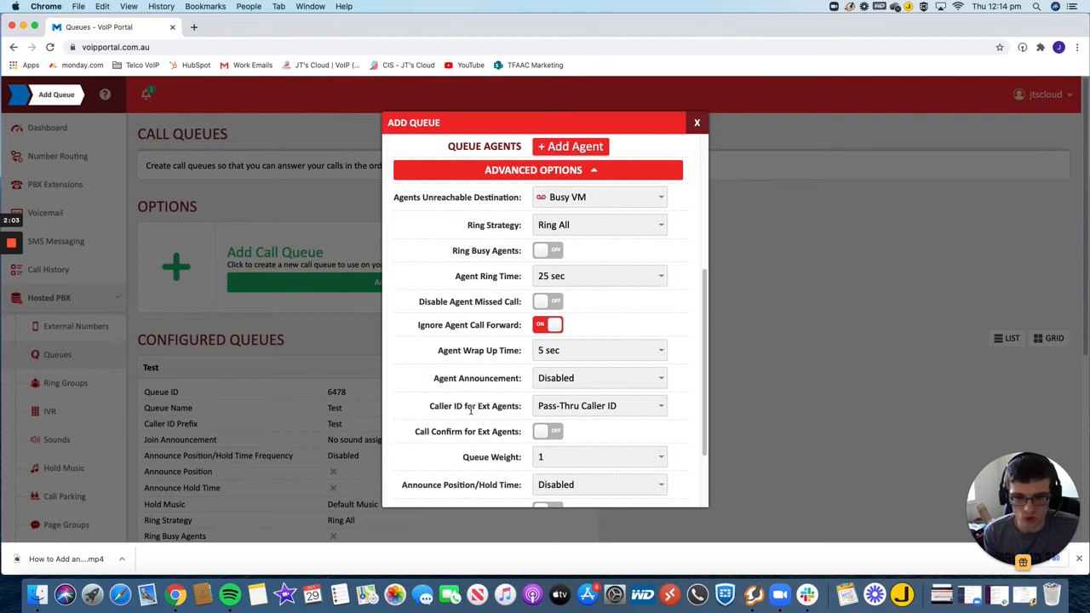
{"action": "scroll", "coordinate": [473, 408], "scroll_direction": "down", "scroll_amount": 1}
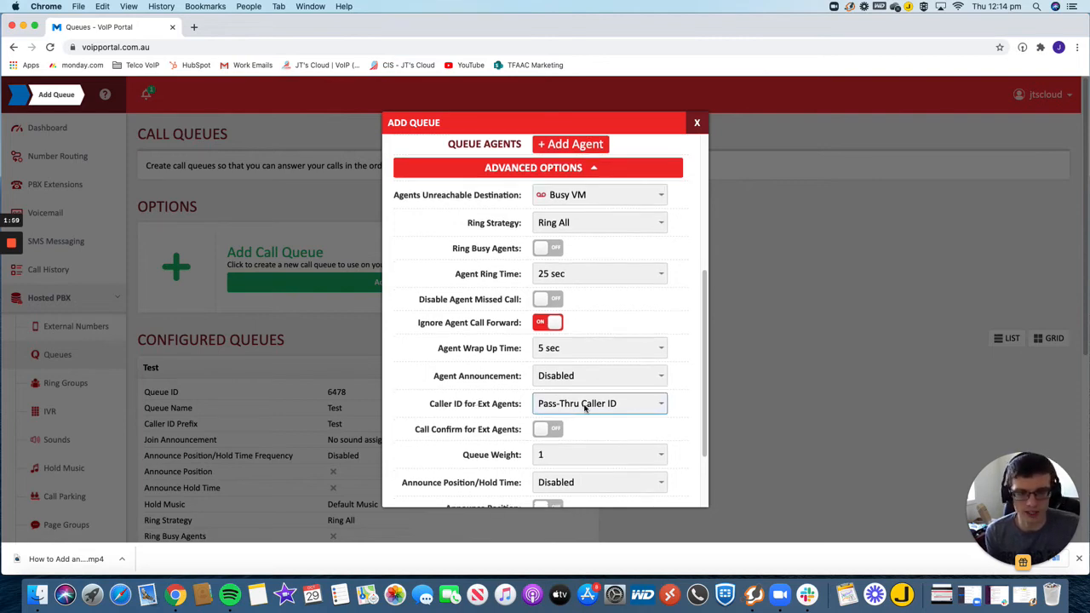
{"action": "scroll", "coordinate": [463, 428], "scroll_direction": "down", "scroll_amount": 3}
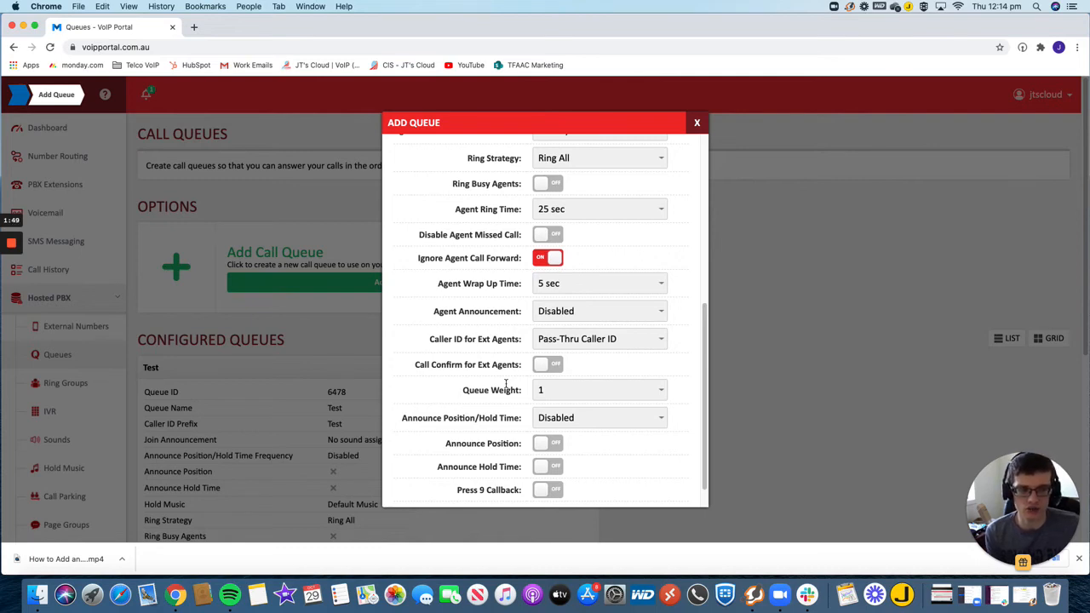
{"action": "left_click", "coordinate": [574, 389]}
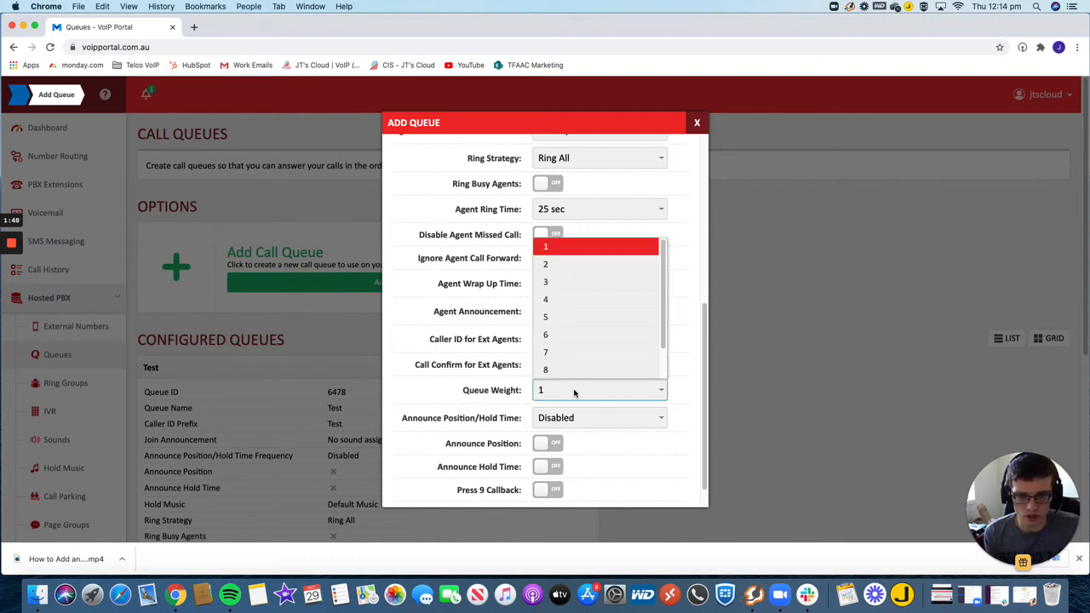
{"action": "left_click", "coordinate": [553, 255]}
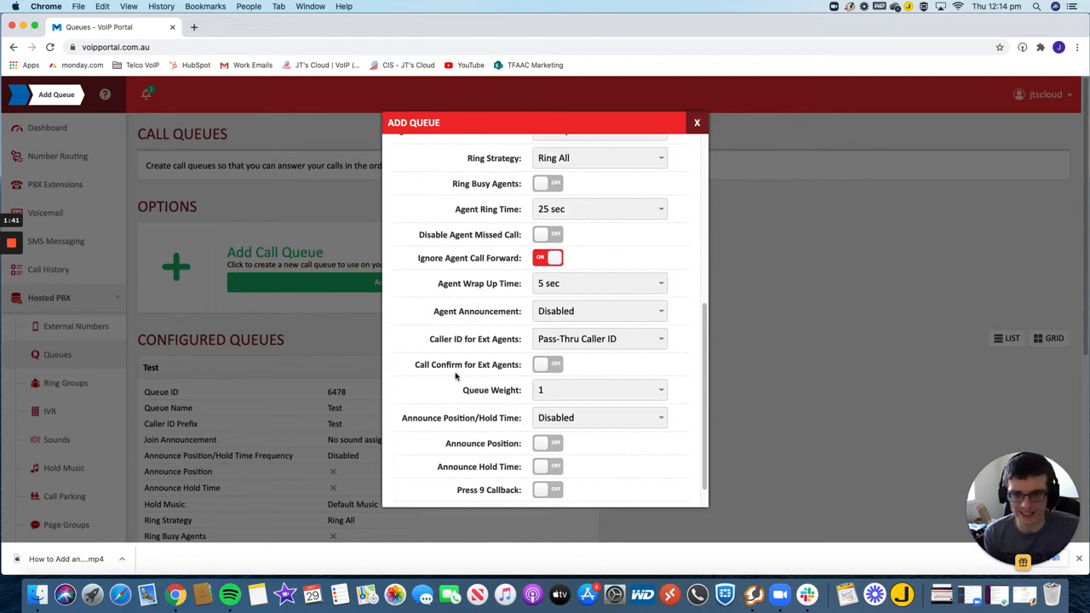
- Add PBX extensions 100: Test, 101: Test 2 and 102: Test 3, plus the existing external number named Test, as queue agents
{"action": "scroll", "coordinate": [458, 439], "scroll_direction": "down", "scroll_amount": 1}
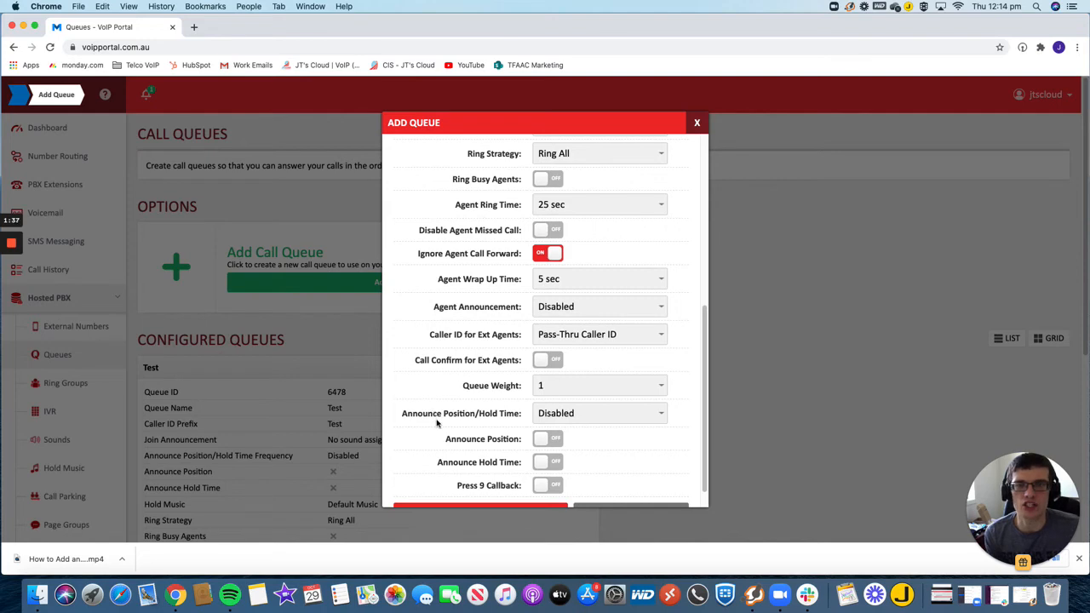
{"action": "scroll", "coordinate": [437, 421], "scroll_direction": "up", "scroll_amount": 5}
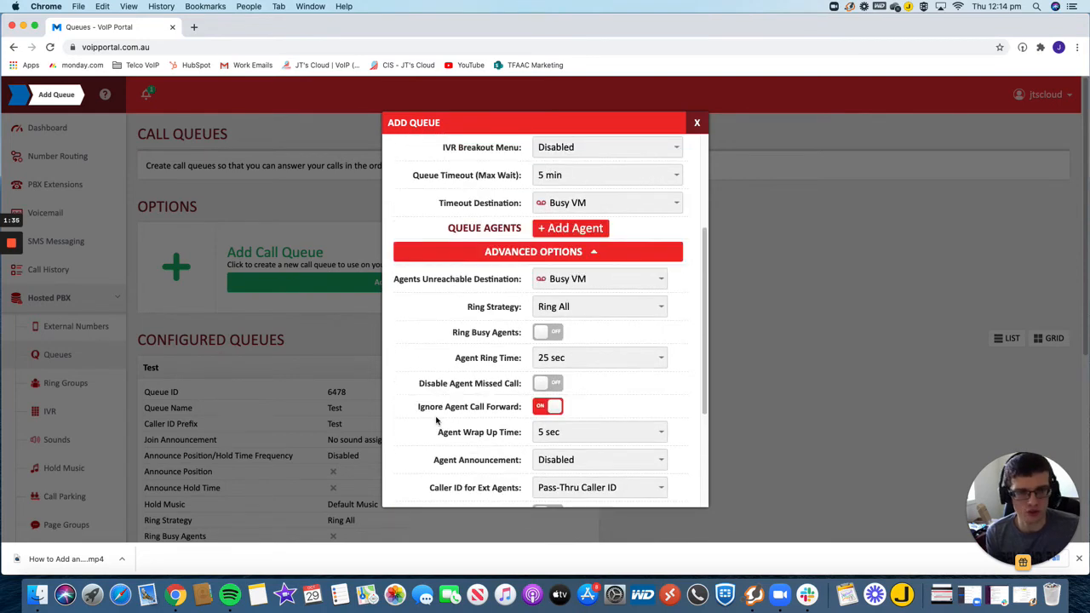
{"action": "scroll", "coordinate": [438, 418], "scroll_direction": "up", "scroll_amount": 3}
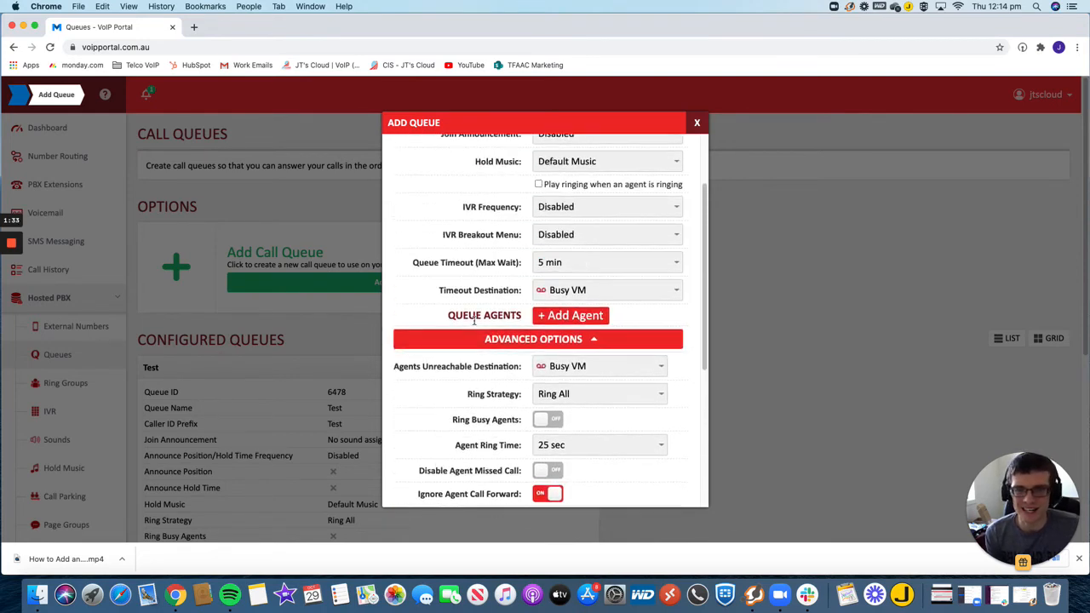
{"action": "scroll", "coordinate": [474, 320], "scroll_direction": "up", "scroll_amount": 3}
{"action": "left_click", "coordinate": [582, 432]}
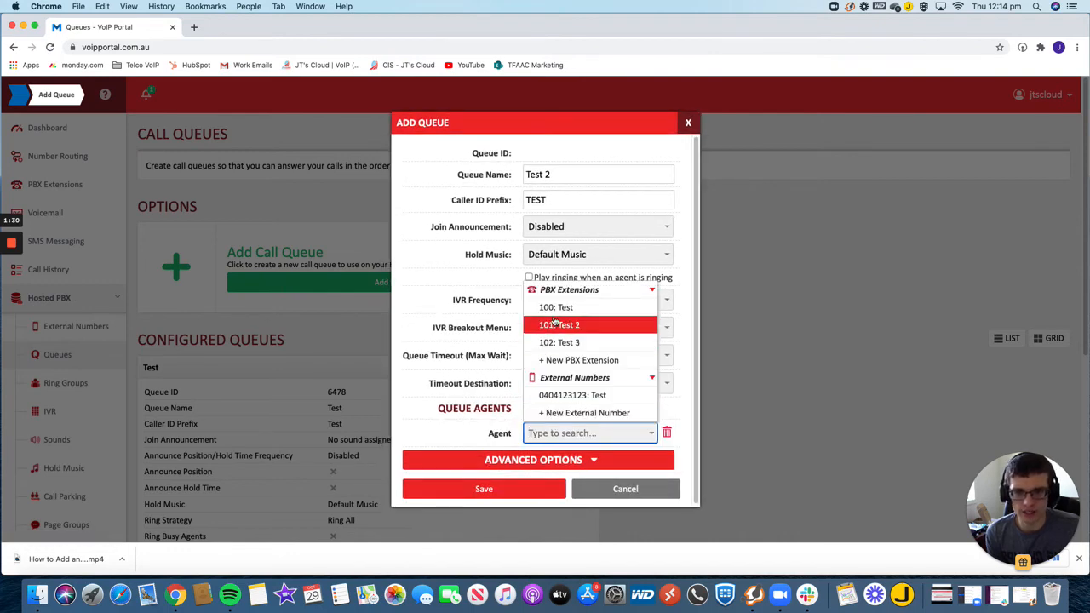
{"action": "left_click", "coordinate": [549, 308]}
{"action": "left_click", "coordinate": [568, 411]}
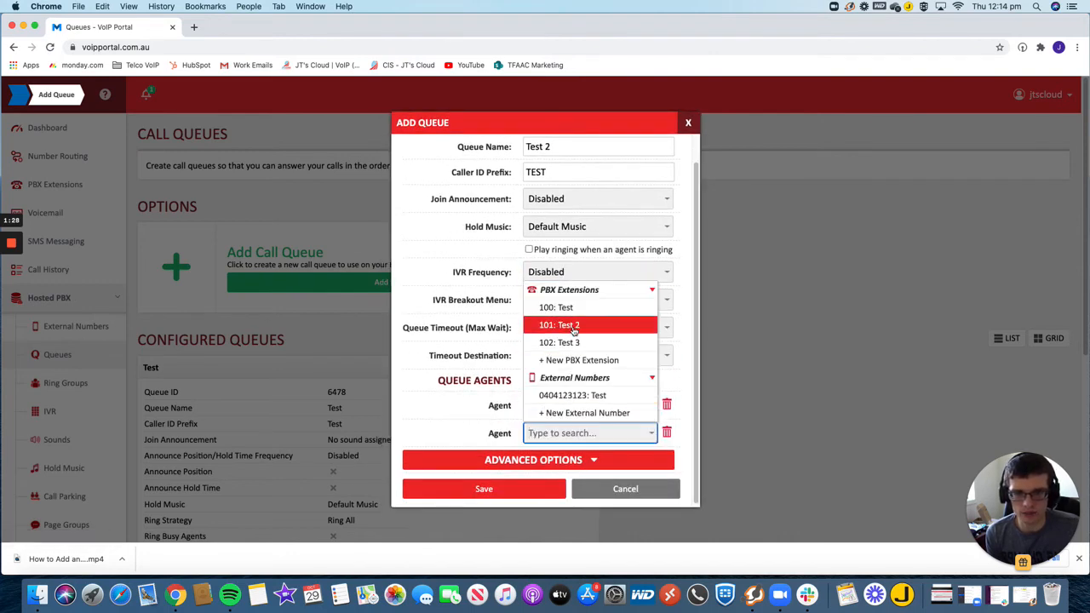
{"action": "left_click", "coordinate": [558, 324]}
{"action": "left_click", "coordinate": [564, 383]}
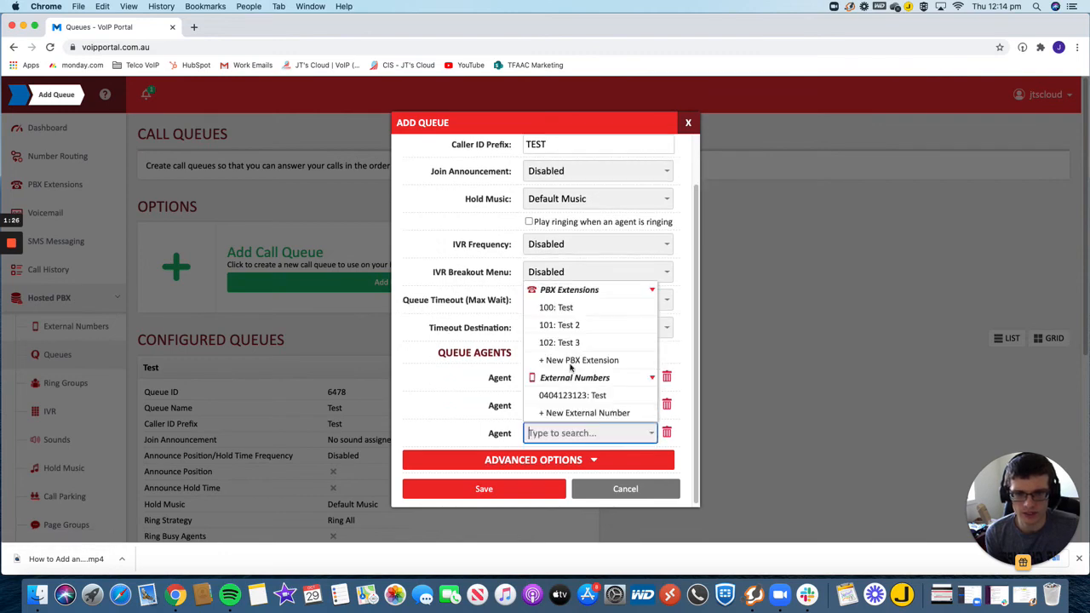
{"action": "left_click", "coordinate": [571, 343]}
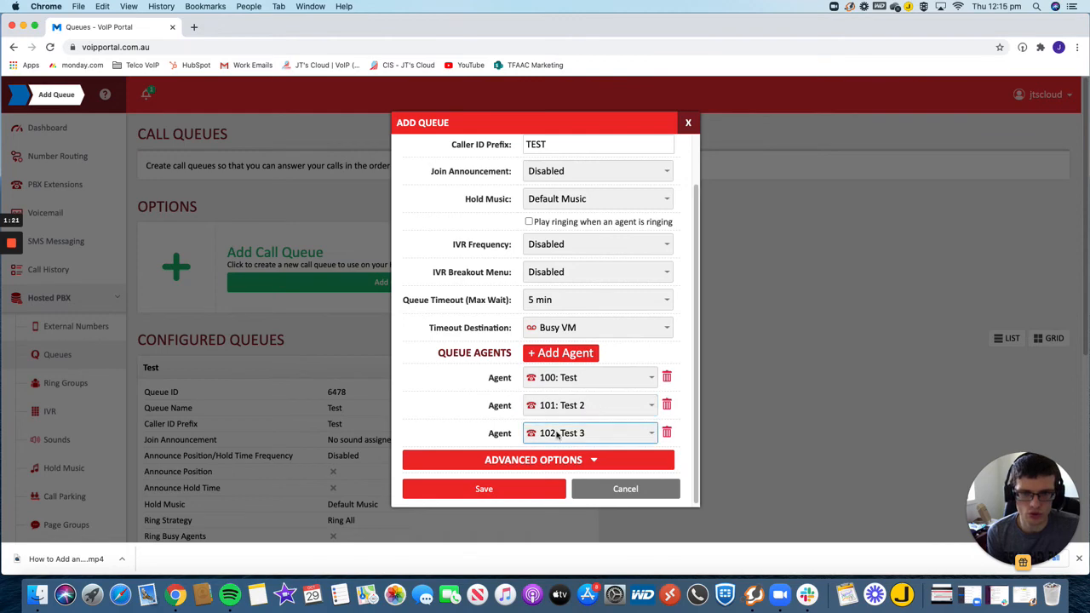
{"action": "left_click", "coordinate": [560, 355]}
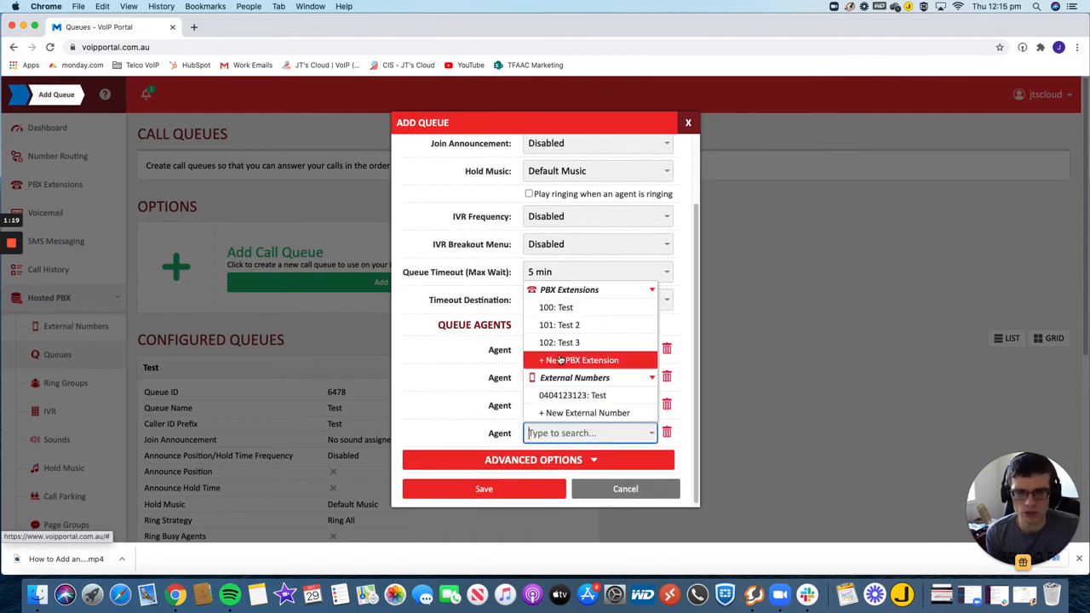
{"action": "left_click", "coordinate": [576, 396]}
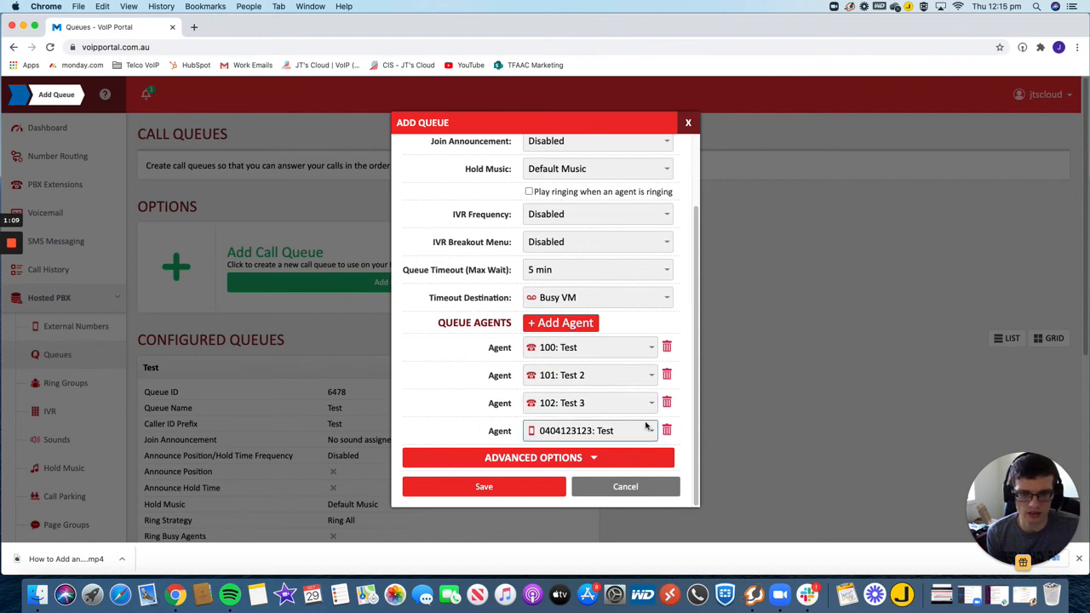
- Save the new queue and review its entry among the configured queues
{"action": "scroll", "coordinate": [477, 361], "scroll_direction": "up", "scroll_amount": 3}
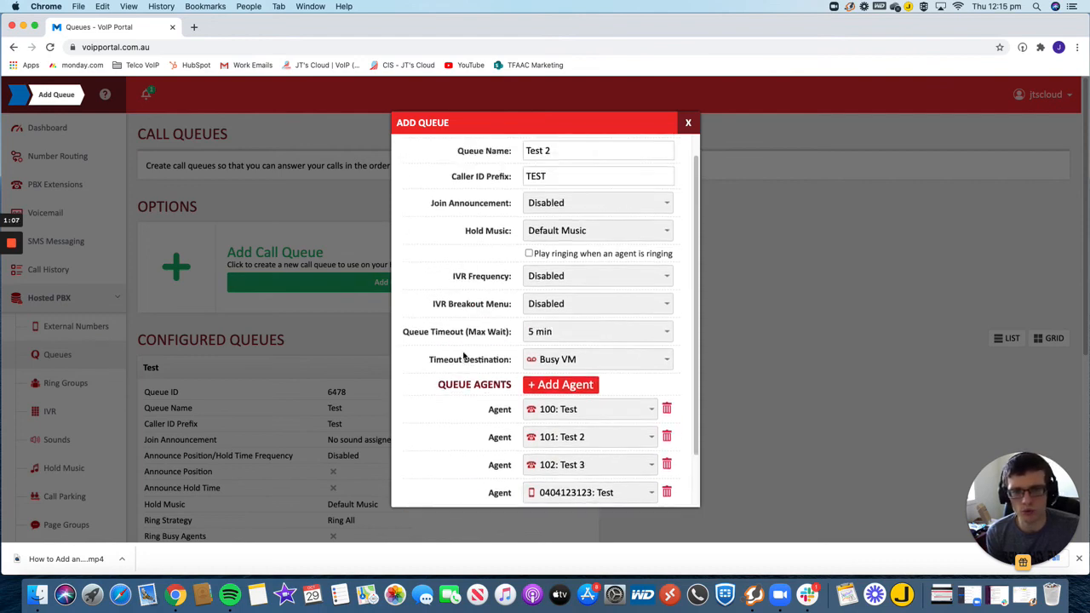
{"action": "scroll", "coordinate": [494, 379], "scroll_direction": "down", "scroll_amount": 3}
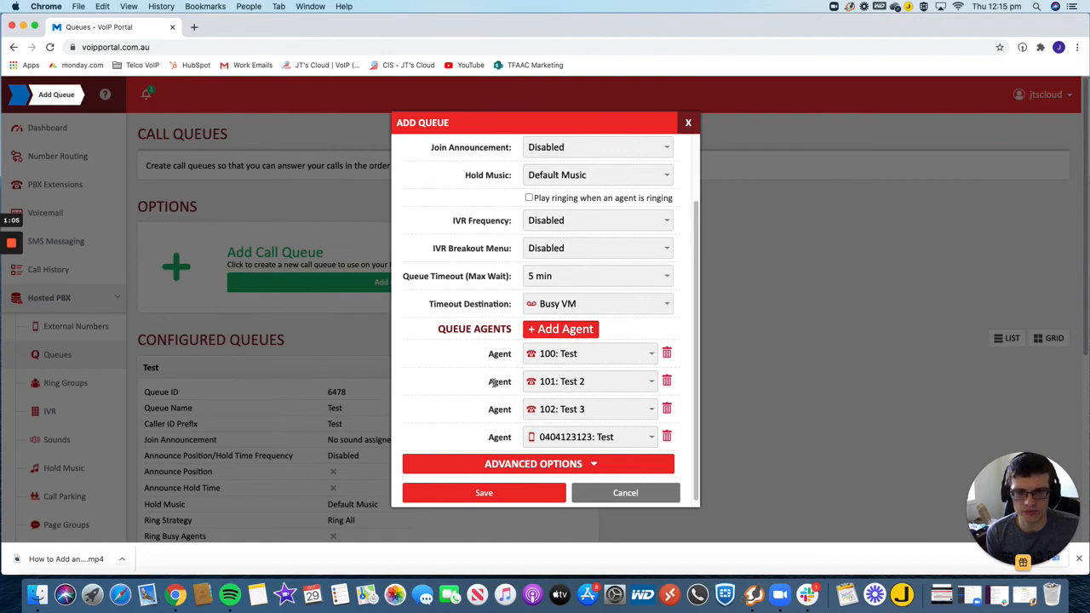
{"action": "left_click", "coordinate": [483, 493]}
{"action": "left_click", "coordinate": [507, 334]}
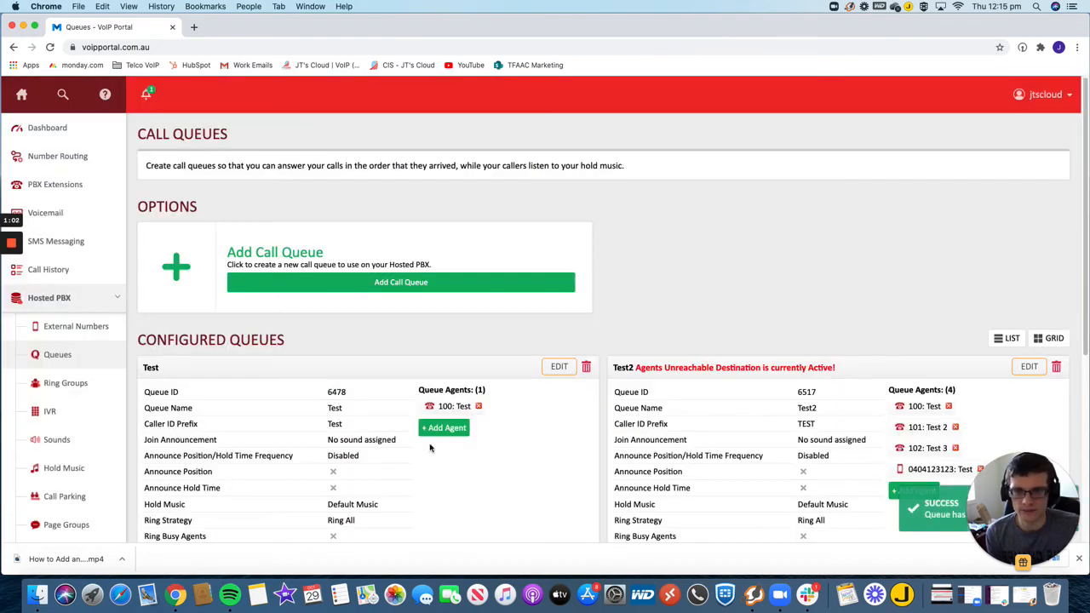
{"action": "scroll", "coordinate": [690, 475], "scroll_direction": "down", "scroll_amount": 1}
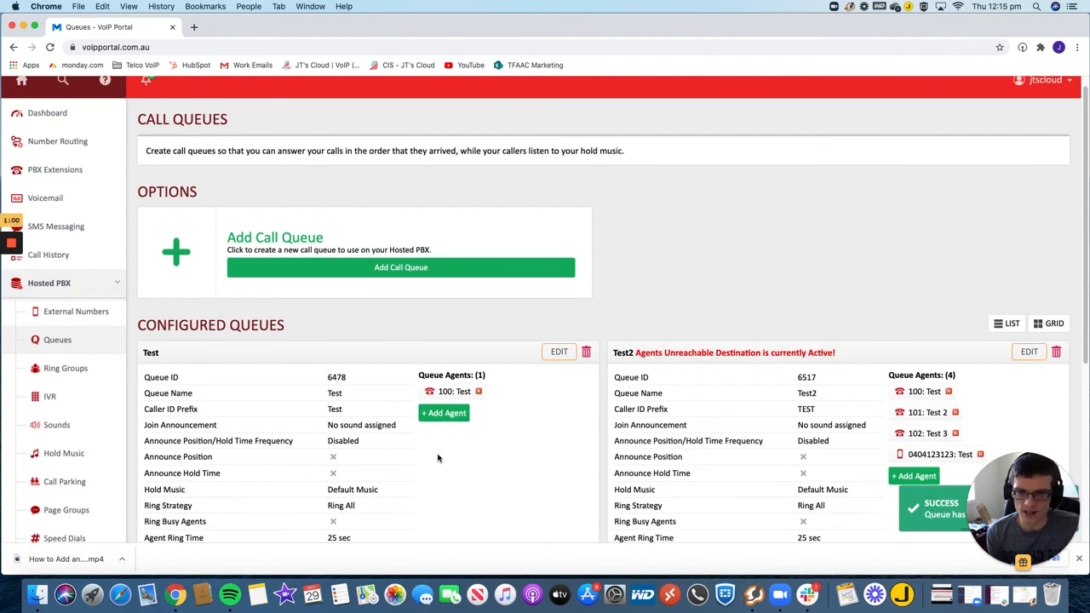
{"action": "scroll", "coordinate": [439, 459], "scroll_direction": "down", "scroll_amount": 2}
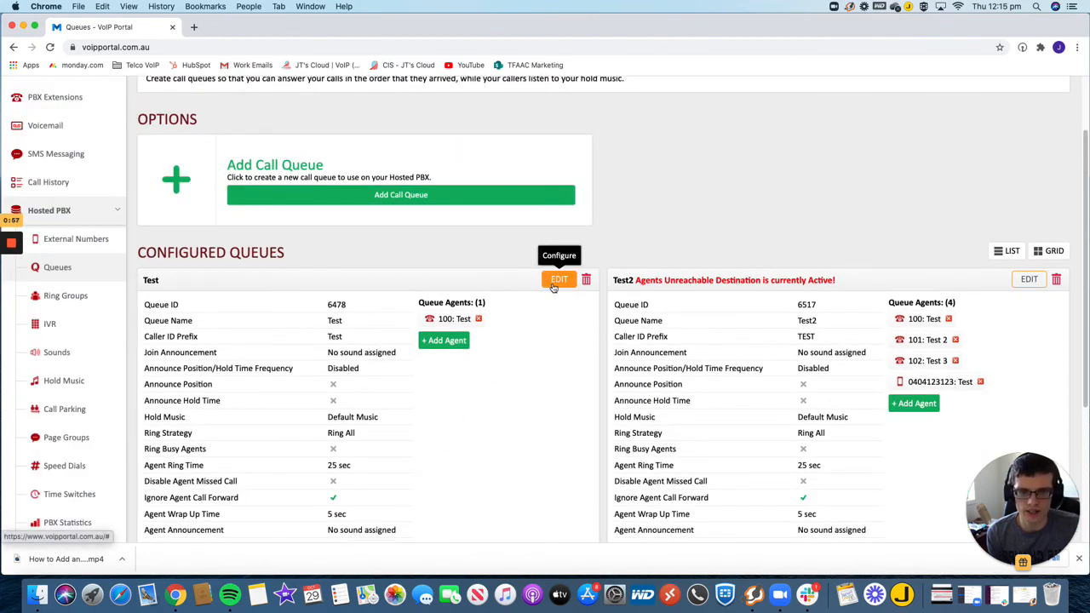